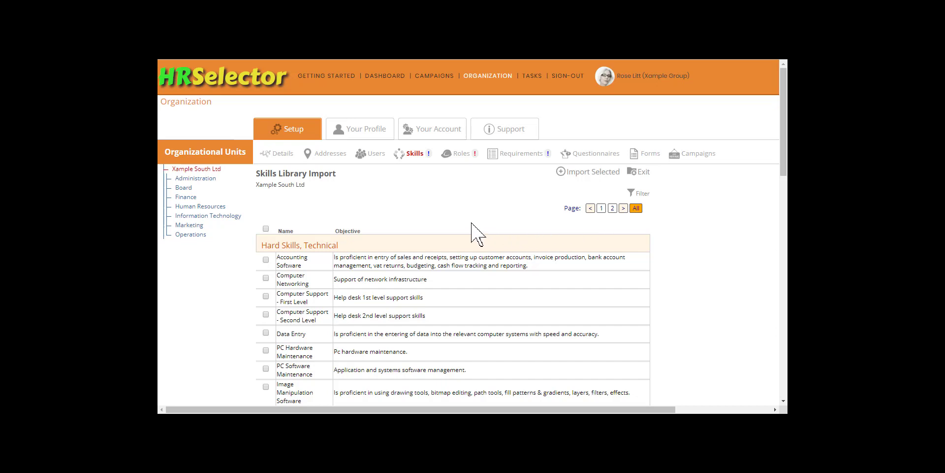
Step: Select the Office Software, Communication and Numeracy skills in the Skills Library for import into Xample South Ltd
{"action": "scroll", "coordinate": [326, 235], "scroll_direction": "down", "scroll_amount": 1}
{"action": "scroll", "coordinate": [326, 235], "scroll_direction": "down", "scroll_amount": 2}
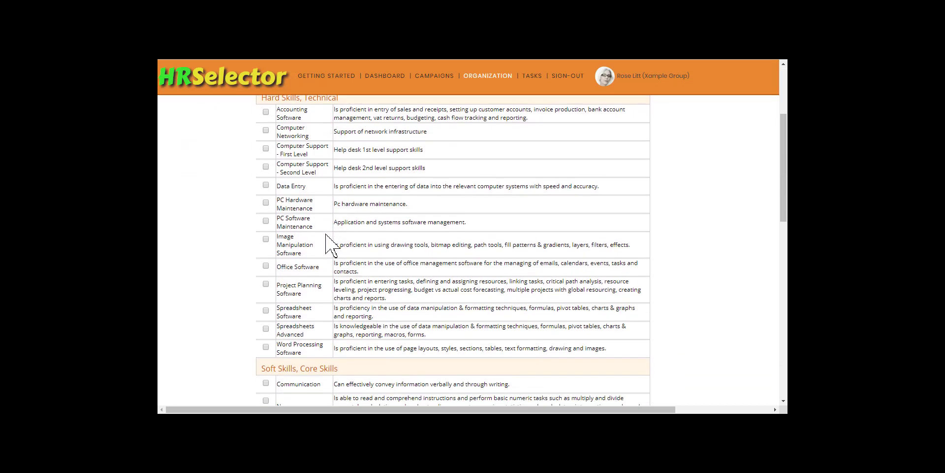
{"action": "left_click", "coordinate": [266, 265]}
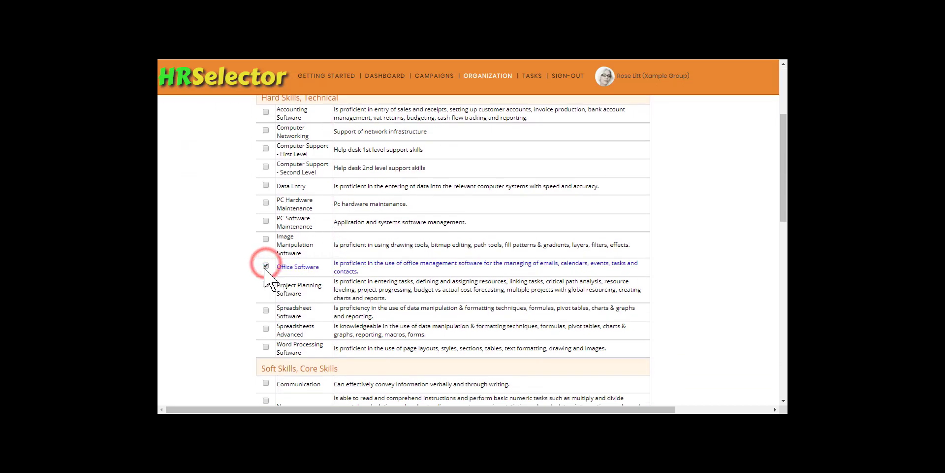
{"action": "scroll", "coordinate": [266, 276], "scroll_direction": "down", "scroll_amount": 1}
{"action": "scroll", "coordinate": [264, 269], "scroll_direction": "down", "scroll_amount": 1}
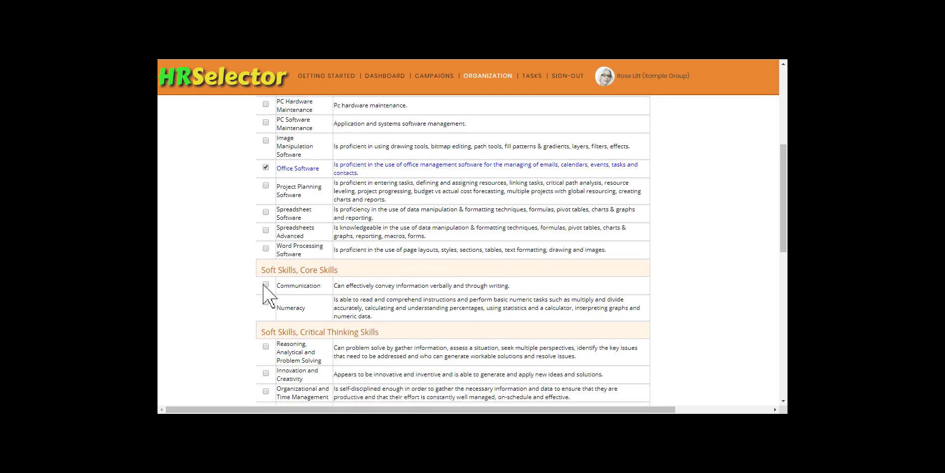
{"action": "left_click", "coordinate": [266, 285]}
{"action": "left_click", "coordinate": [265, 302]}
Step: Select the critical thinking skills Reasoning, Analytical and Problem Solving, Organizational and Time Management, and Decision Making
{"action": "scroll", "coordinate": [265, 303], "scroll_direction": "down", "scroll_amount": 2}
{"action": "scroll", "coordinate": [266, 313], "scroll_direction": "down", "scroll_amount": 1}
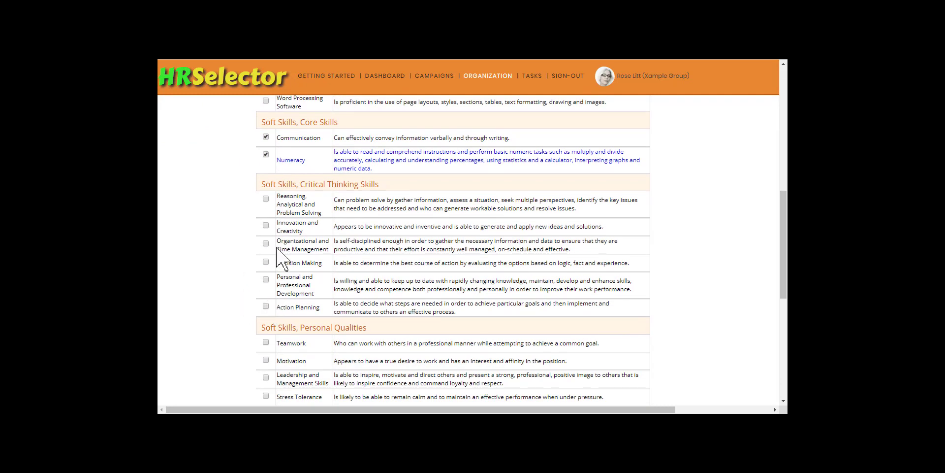
{"action": "left_click", "coordinate": [266, 198]}
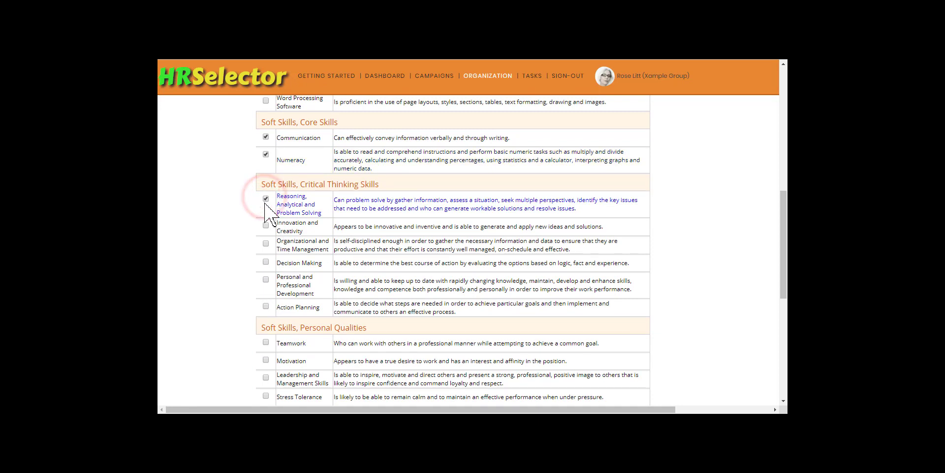
{"action": "left_click", "coordinate": [265, 243]}
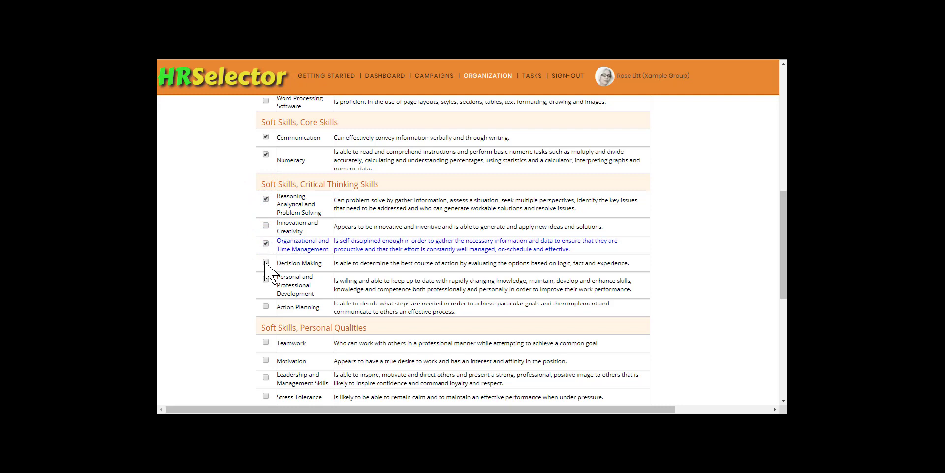
{"action": "left_click", "coordinate": [266, 262]}
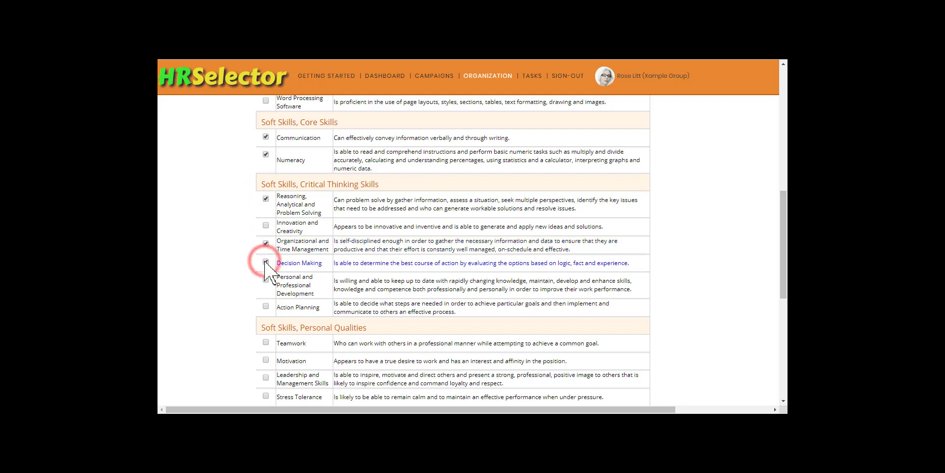
Step: Select Teamwork and Initiative and Self-Motivation among the Personal Qualities soft skills
{"action": "left_click", "coordinate": [265, 342]}
{"action": "scroll", "coordinate": [267, 344], "scroll_direction": "down", "scroll_amount": 2}
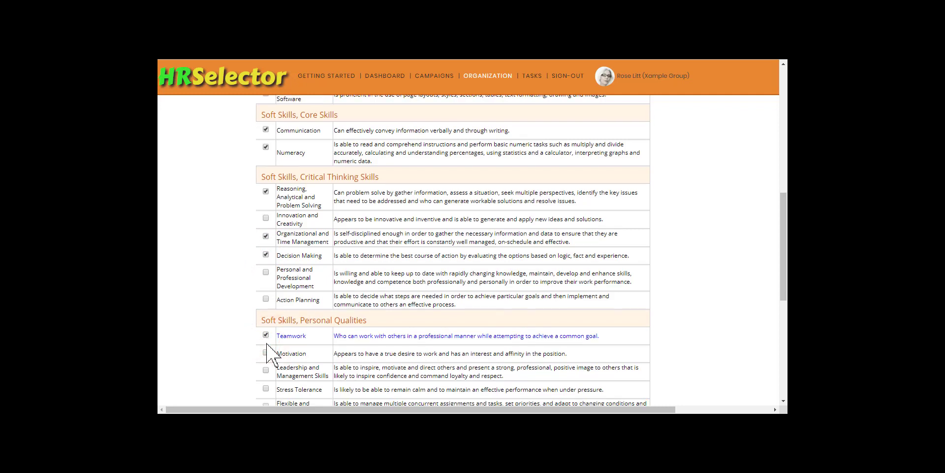
{"action": "left_click", "coordinate": [266, 333]}
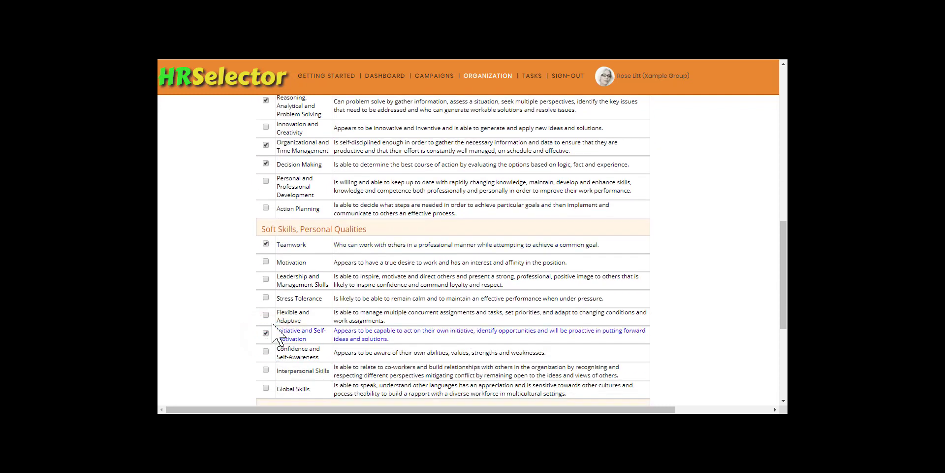
Step: Import the selected library skills into Xample South Ltd, confirm the import and return to the organization's skills list
{"action": "scroll", "coordinate": [268, 331], "scroll_direction": "up", "scroll_amount": 12}
{"action": "scroll", "coordinate": [272, 324], "scroll_direction": "up", "scroll_amount": 2}
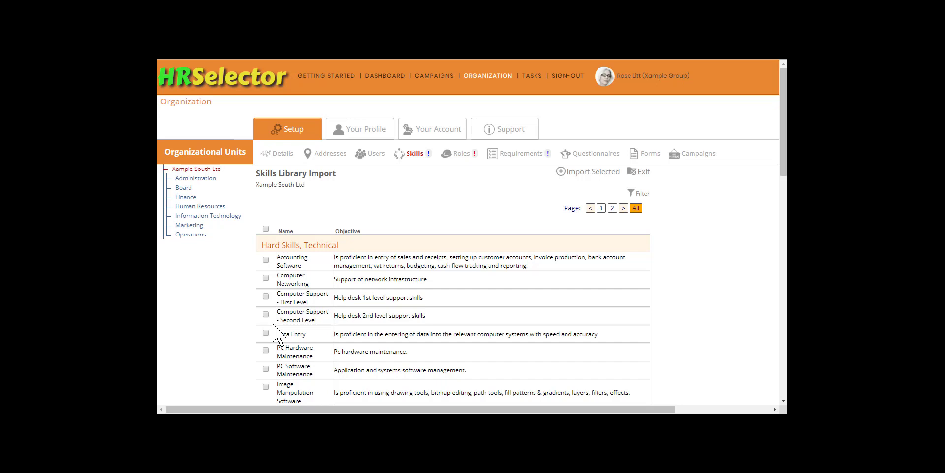
{"action": "left_click", "coordinate": [595, 172]}
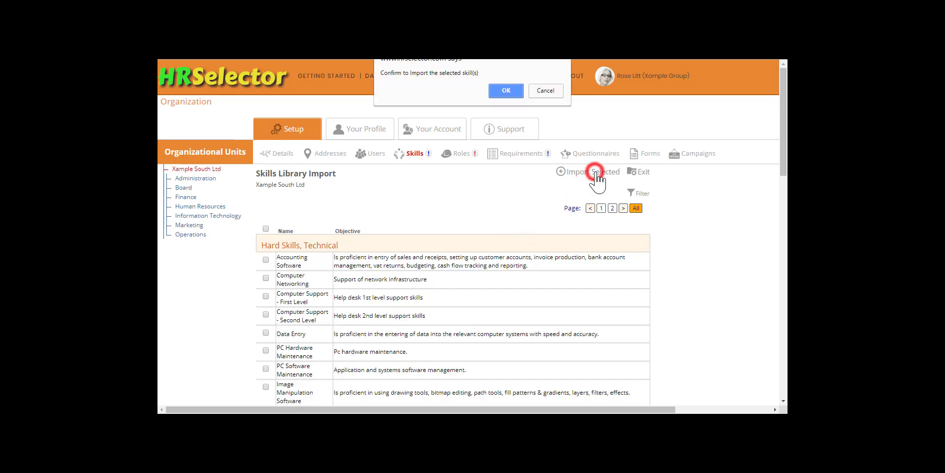
{"action": "left_click", "coordinate": [512, 90]}
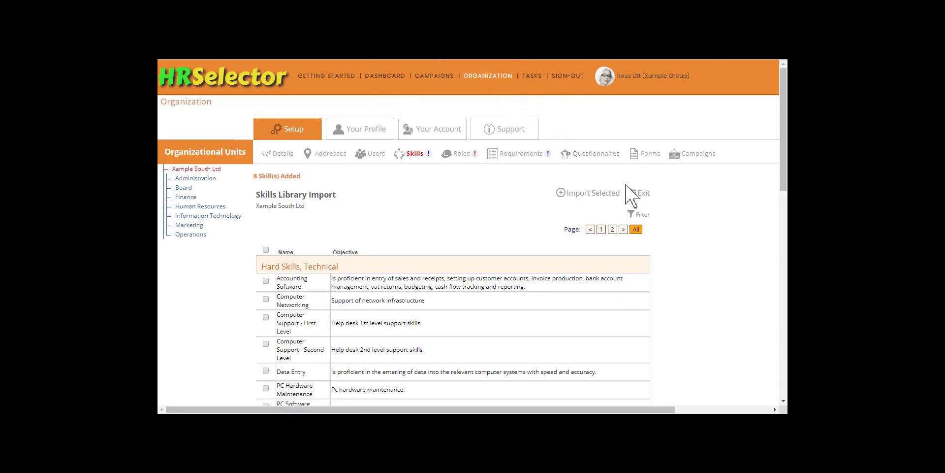
{"action": "left_click", "coordinate": [635, 192]}
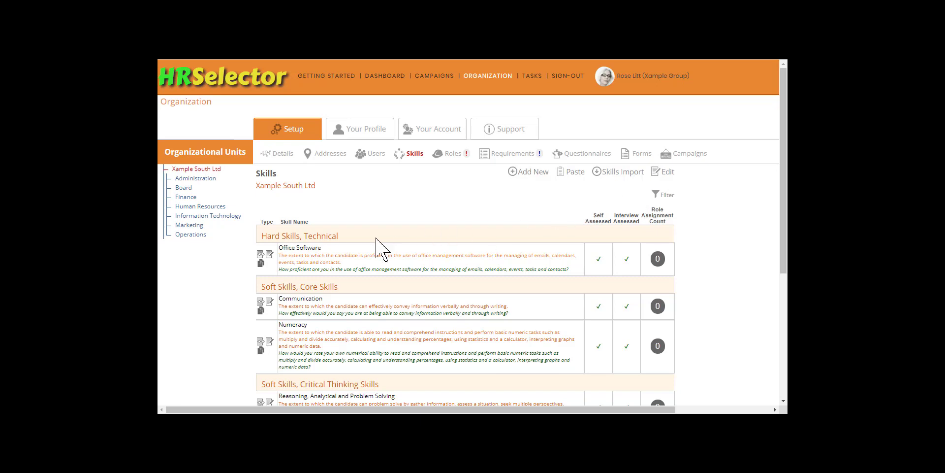
Step: Edit the Office Software skill and rename it as Microsoft Office Software
{"action": "left_click", "coordinate": [270, 254]}
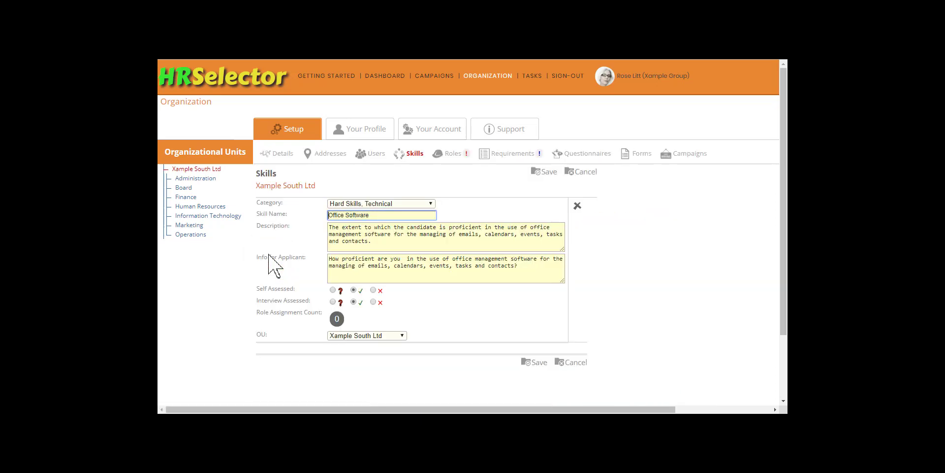
{"action": "type", "text": "Microsoft"}
Step: Replace "office" with "Microsoft Office" in the skill's description and applicant info, and save the skill
{"action": "left_click", "coordinate": [532, 227]}
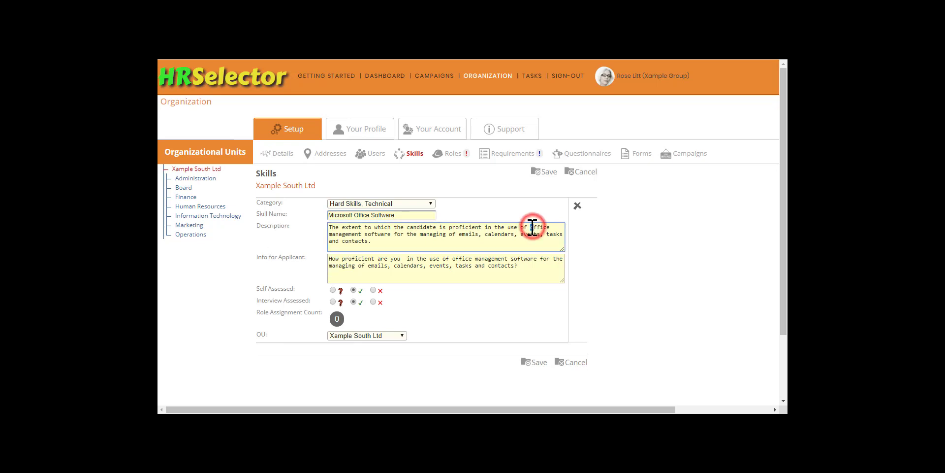
{"action": "type", "text": "Microsoft O"}
{"action": "key", "text": "Delete"}
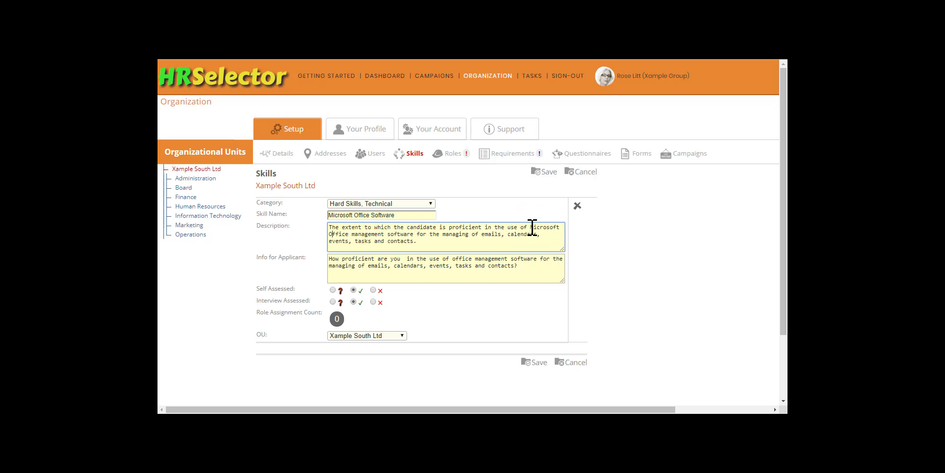
{"action": "left_click", "coordinate": [456, 259]}
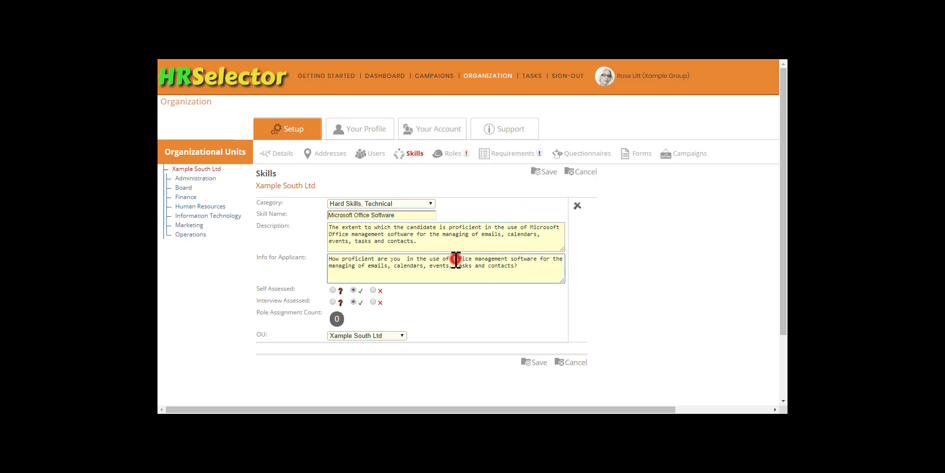
{"action": "type", "text": "Microsoft O"}
{"action": "key", "text": "Delete"}
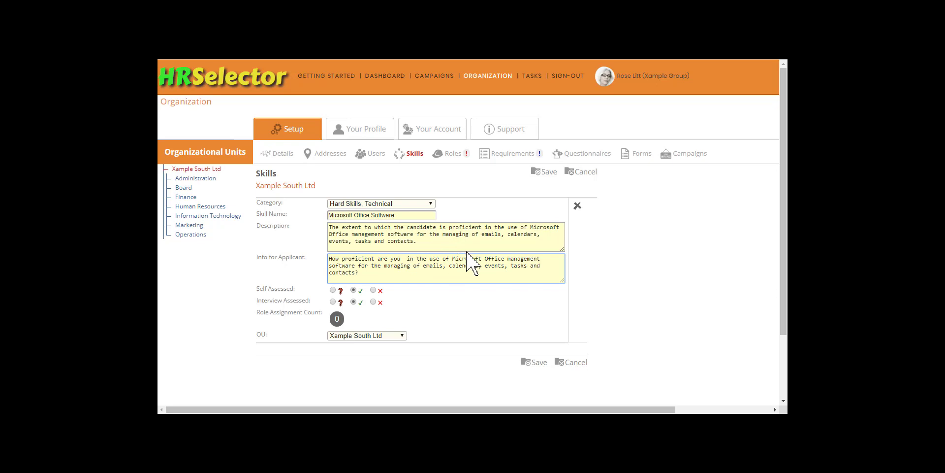
{"action": "left_click", "coordinate": [549, 173]}
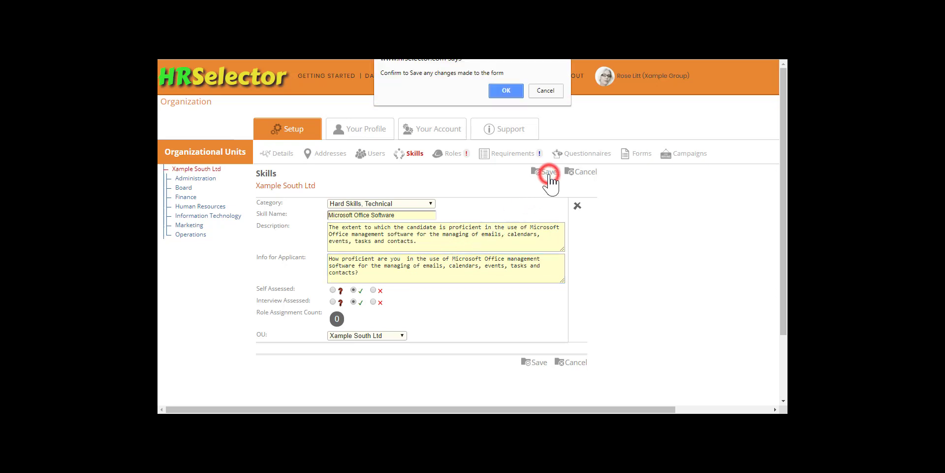
{"action": "left_click", "coordinate": [504, 90]}
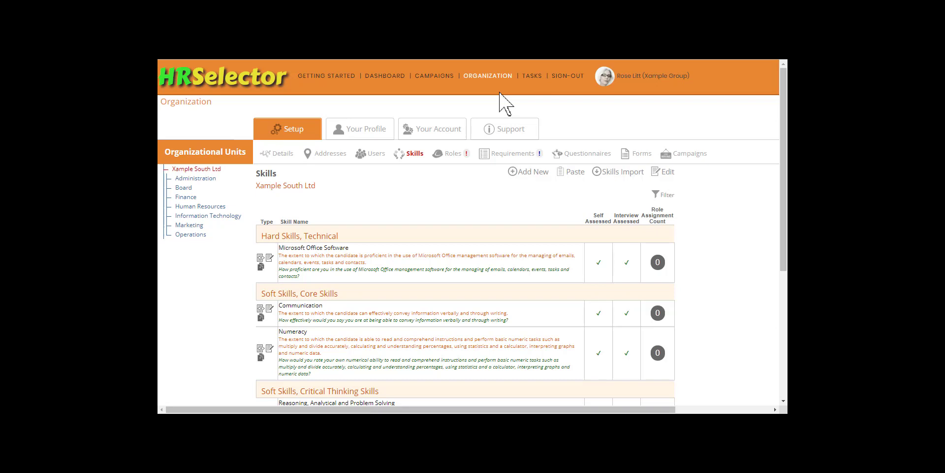
Step: Import the Accounting Software and Data Entry skills from the library into the Finance unit and return to its skills list
{"action": "left_click", "coordinate": [187, 197]}
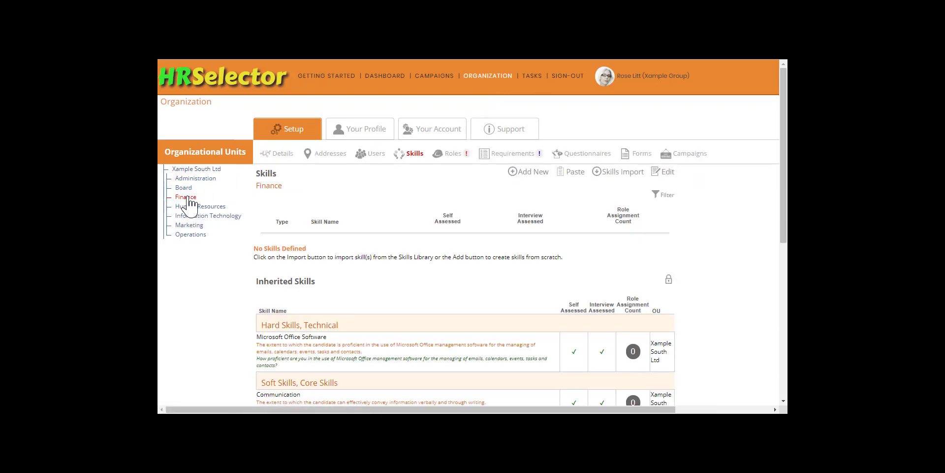
{"action": "left_click", "coordinate": [618, 171]}
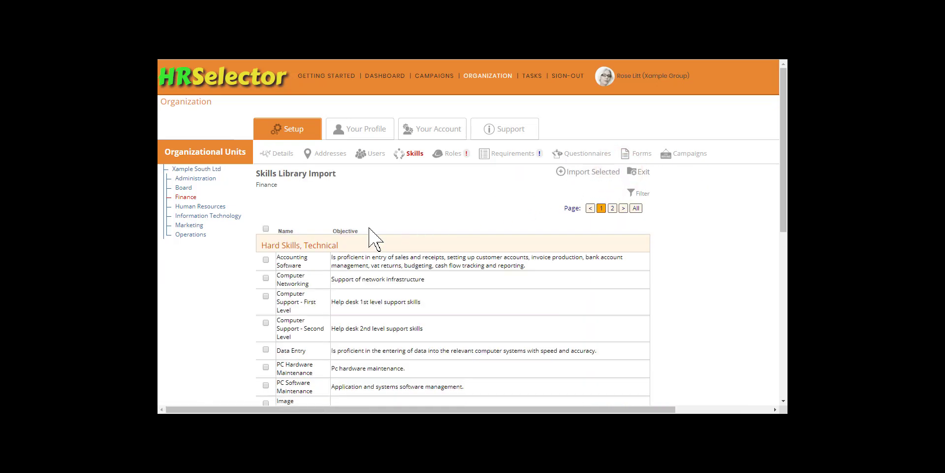
{"action": "left_click", "coordinate": [266, 260]}
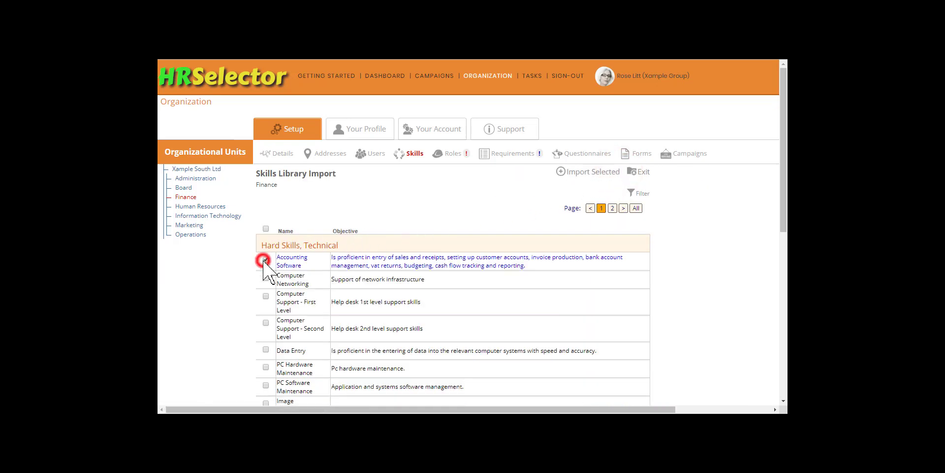
{"action": "left_click", "coordinate": [266, 349]}
{"action": "left_click", "coordinate": [588, 172]}
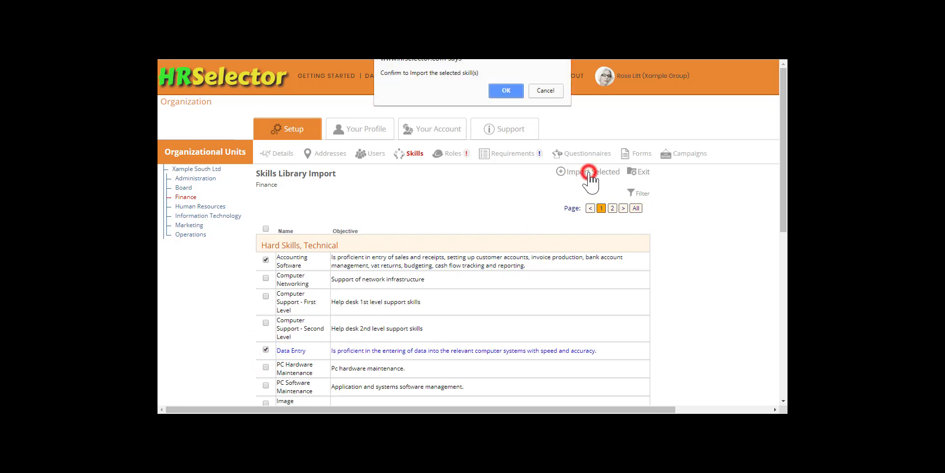
{"action": "left_click", "coordinate": [506, 88]}
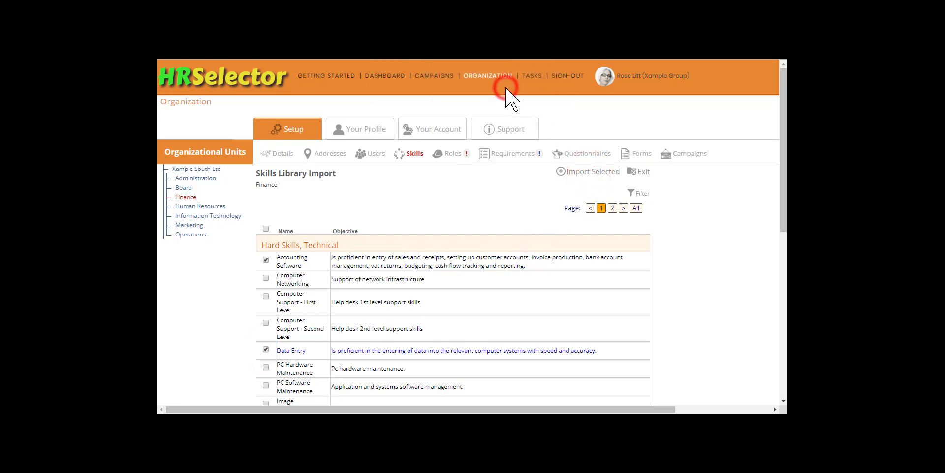
{"action": "left_click", "coordinate": [640, 195]}
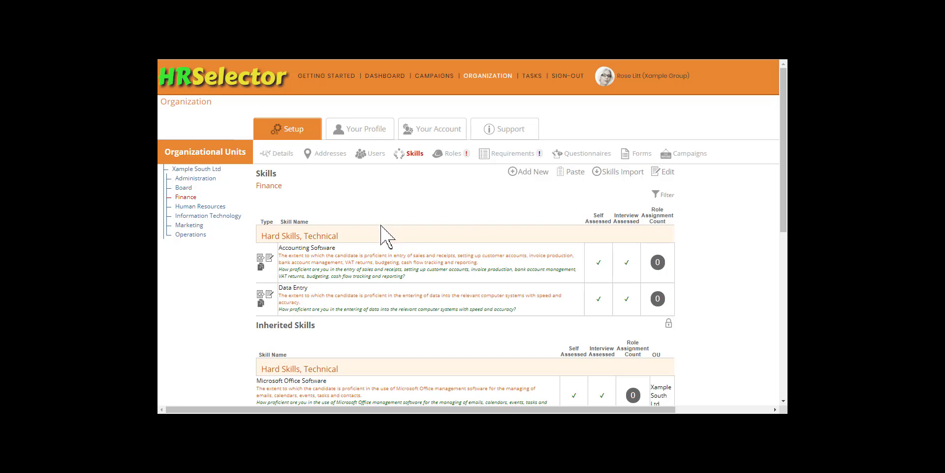
Step: Rename Finance's Accounting Software skill as Sage Accounting Software and insert "using Sage Accounting for" before "entry of sales" in its description
{"action": "left_click", "coordinate": [269, 257]}
{"action": "type", "text": "Sage Accounting Software"}
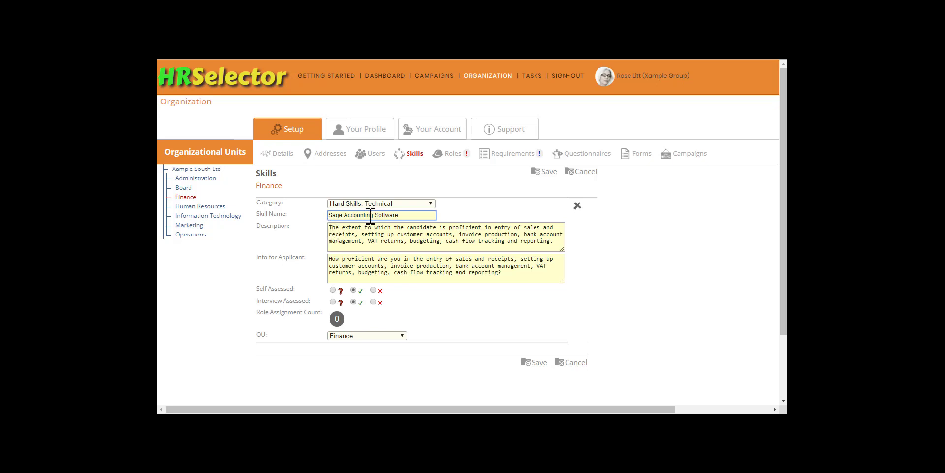
{"action": "left_click", "coordinate": [492, 227]}
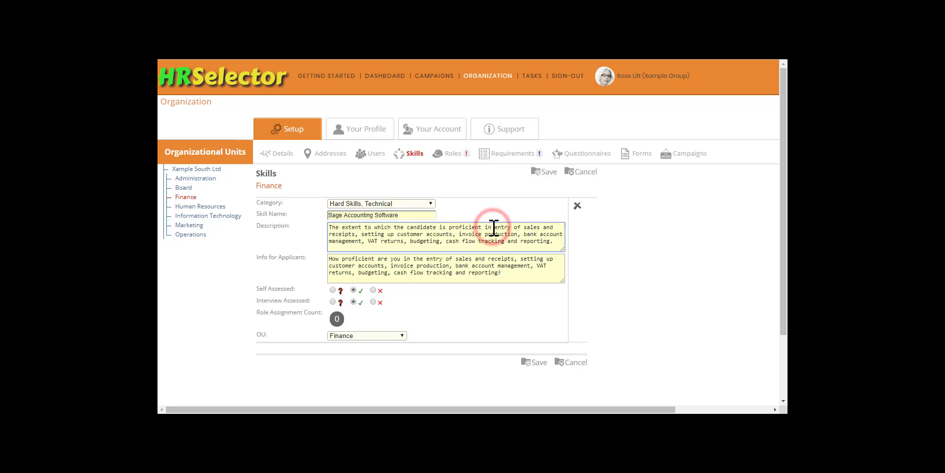
{"action": "type", "text": "using Sage Accounting for"}
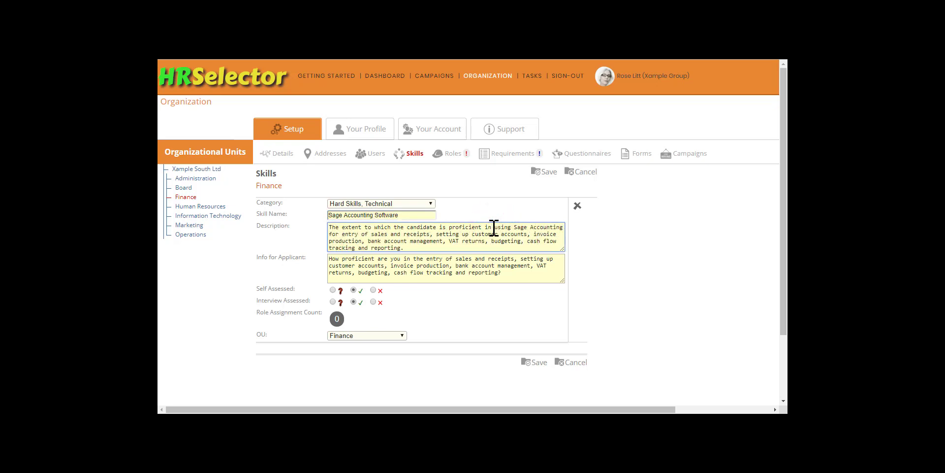
Step: Insert "using Sage Accounting for" before "the entry of sales" in the applicant info and save the skill
{"action": "left_click", "coordinate": [414, 260]}
{"action": "type", "text": "using Sage Accounting for"}
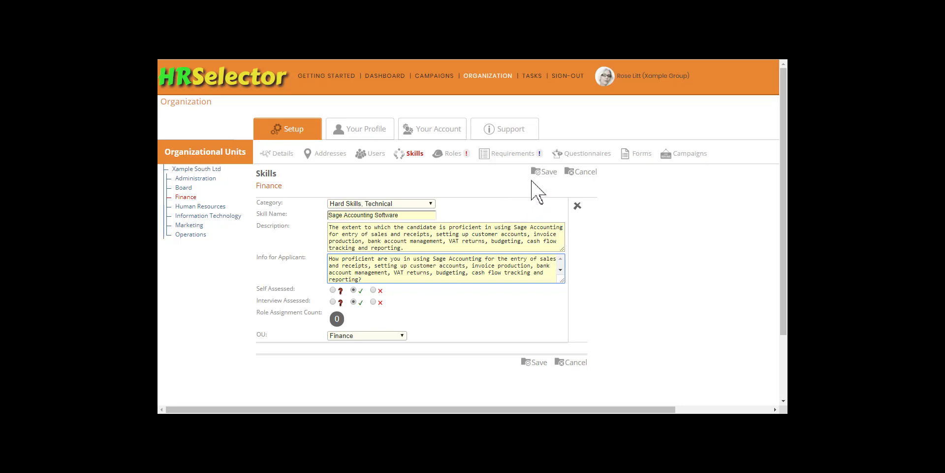
{"action": "left_click", "coordinate": [544, 171]}
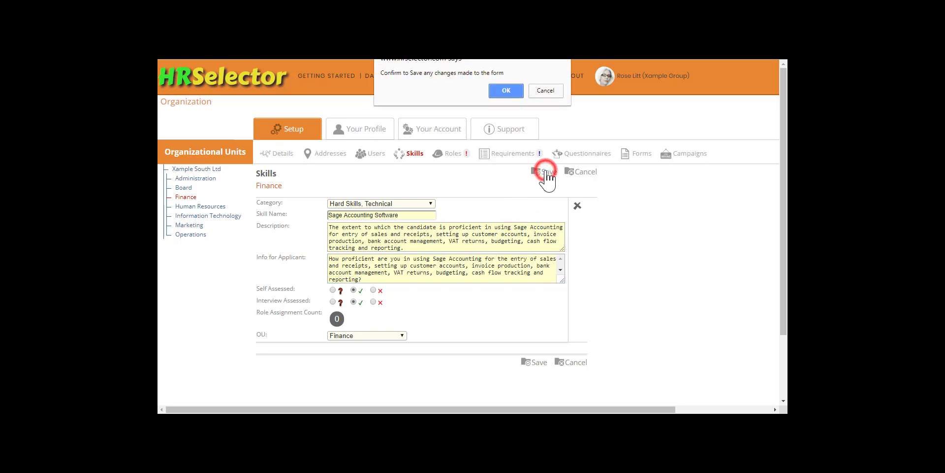
{"action": "left_click", "coordinate": [506, 90]}
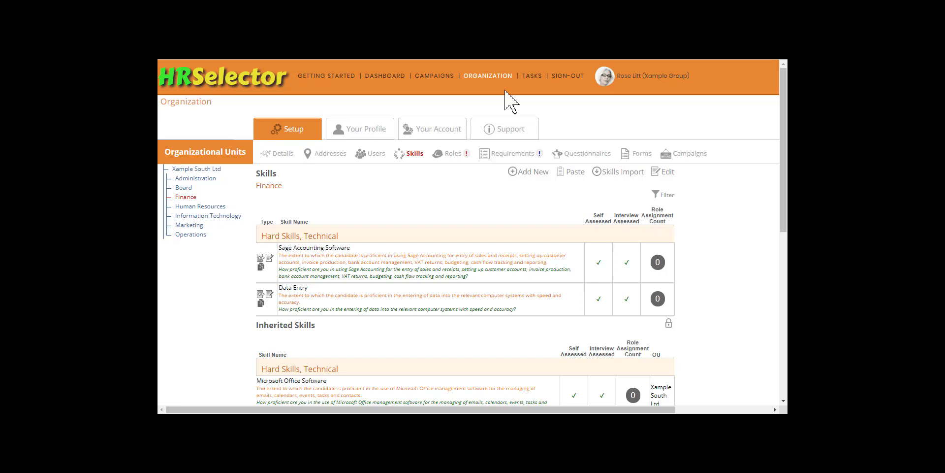
Step: Add a new Finance skill named IRIS Payroll Professional in the category Hard Skills, Technical
{"action": "left_click", "coordinate": [532, 171]}
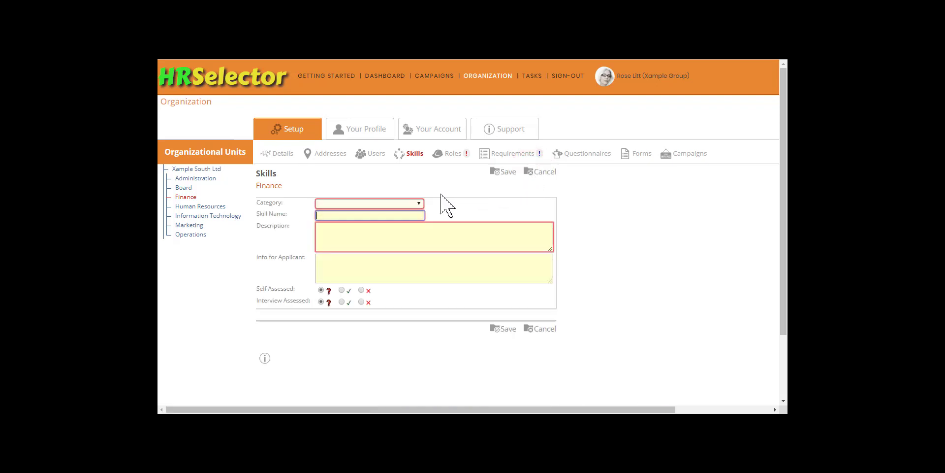
{"action": "left_click", "coordinate": [419, 203]}
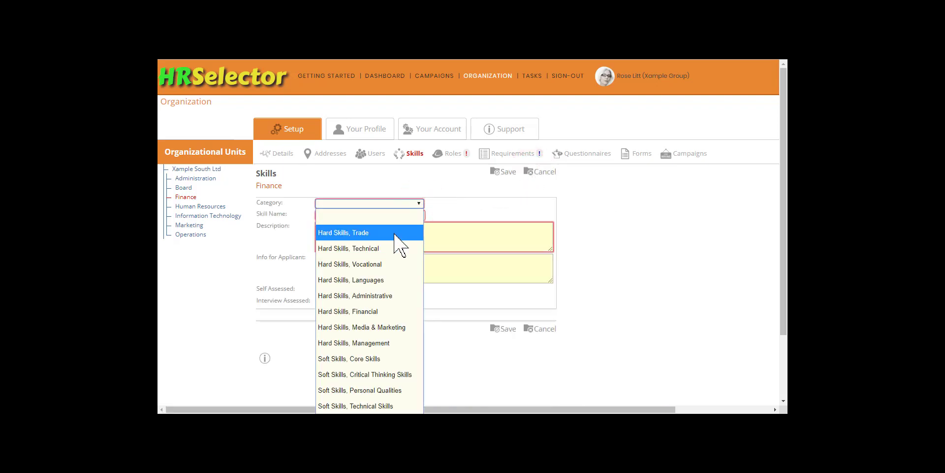
{"action": "left_click", "coordinate": [386, 247]}
{"action": "left_click", "coordinate": [368, 216]}
{"action": "type", "text": "IRIS Payroll Professional"}
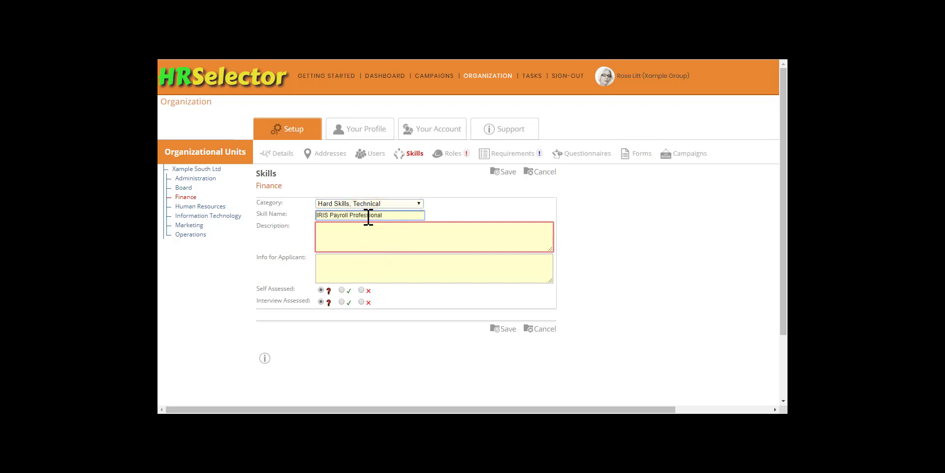
Step: Enter the skill description "The extent to which the applicant is familiar with the IRIS Payroll Professional application."
{"action": "key", "text": "Tab"}
{"action": "type", "text": "The extent to which the applicant is familiar with the IRIS Payroll"}
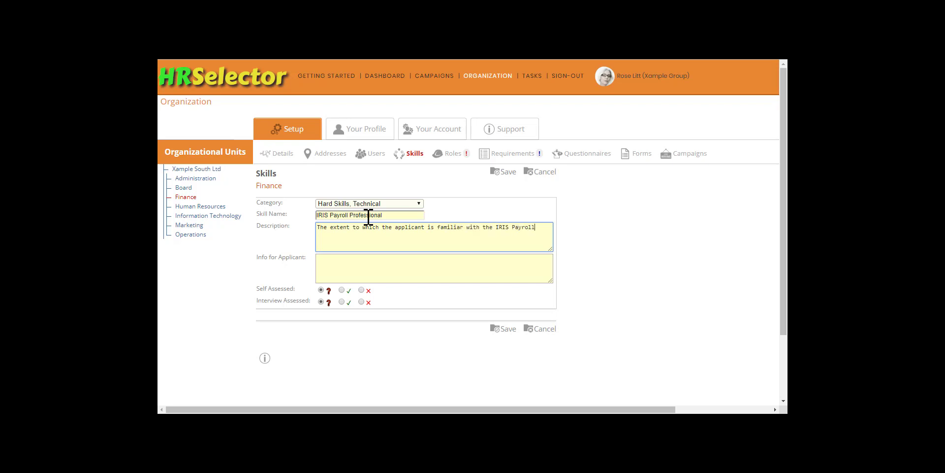
Step: Enter the applicant info "How would you rate your understanding of, and your ability to use, the IRIS Payroll Professional software?"
{"action": "key", "text": "Tab"}
{"action": "type", "text": "How would you rate your understanding of, and your ability to use, the IRIS Payroll Professional software?"}
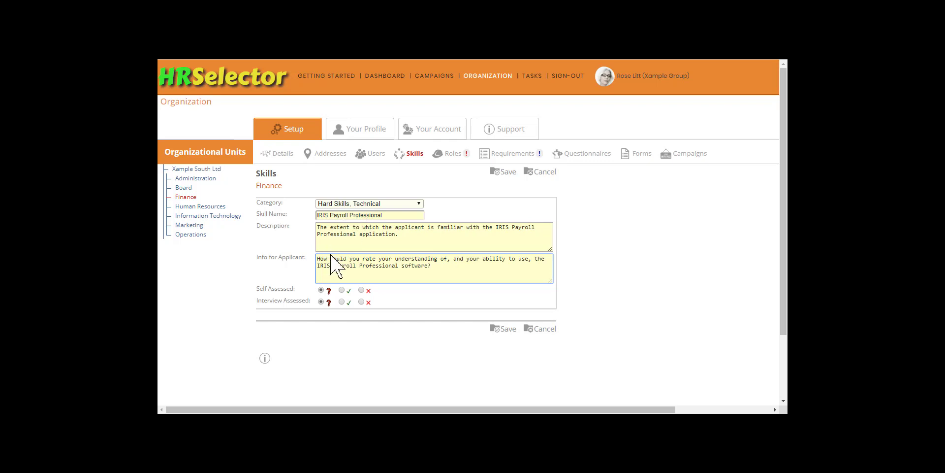
Step: Mark the IRIS Payroll Professional skill as both self assessed and interview assessed, and save it as a new record
{"action": "left_click", "coordinate": [341, 290]}
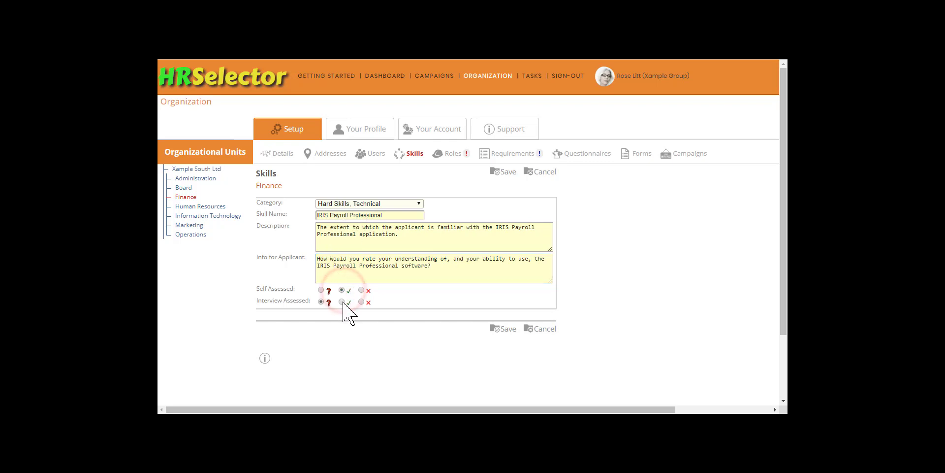
{"action": "left_click", "coordinate": [341, 301]}
{"action": "left_click", "coordinate": [506, 173]}
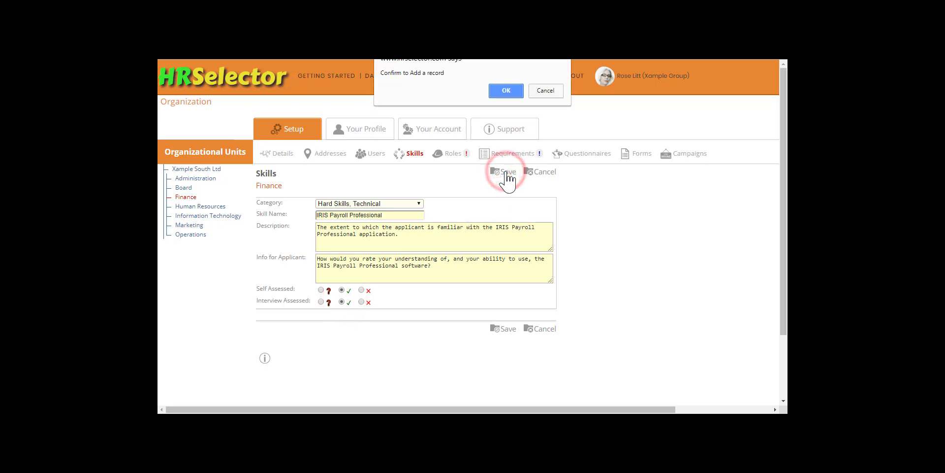
{"action": "left_click", "coordinate": [512, 90]}
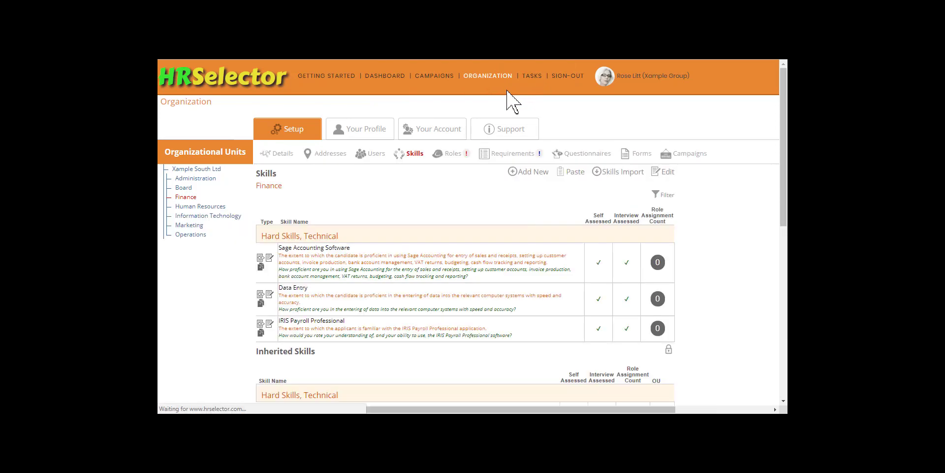
Step: Review the skills list of Xample South Ltd and the Finance unit's own and inherited skills
{"action": "left_click", "coordinate": [200, 169]}
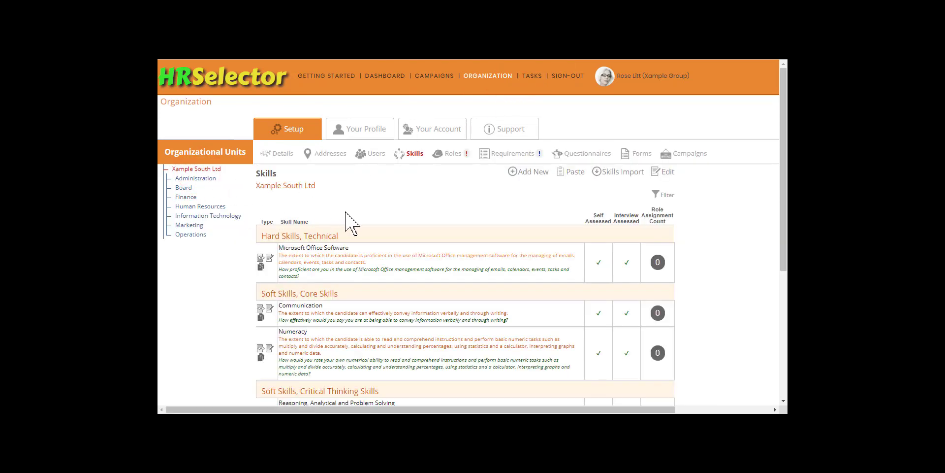
{"action": "scroll", "coordinate": [344, 215], "scroll_direction": "down", "scroll_amount": 4}
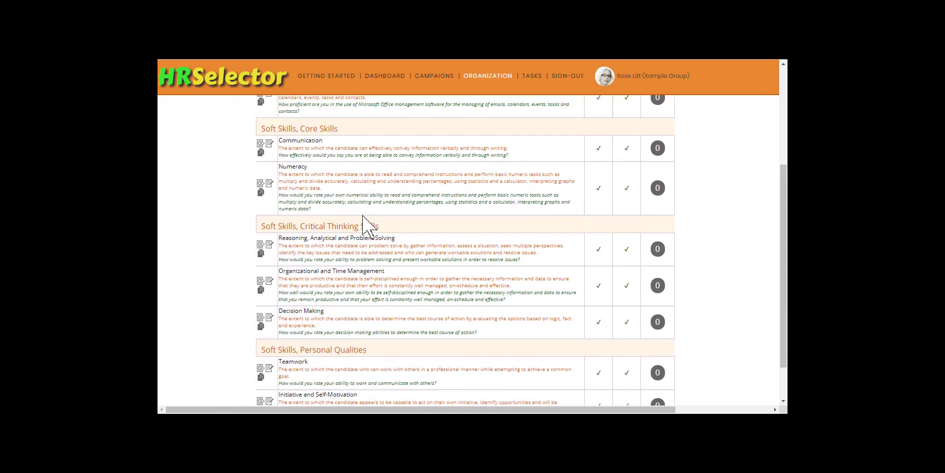
{"action": "scroll", "coordinate": [364, 224], "scroll_direction": "up", "scroll_amount": 4}
{"action": "left_click", "coordinate": [190, 197]}
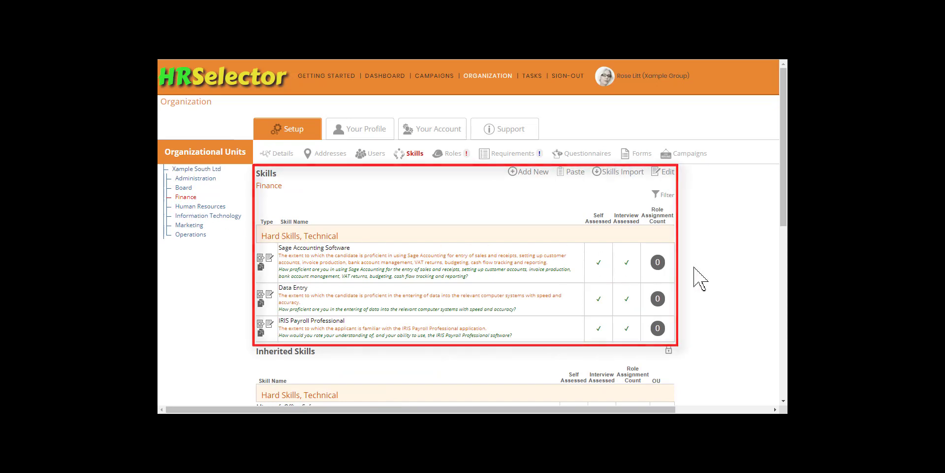
{"action": "scroll", "coordinate": [699, 279], "scroll_direction": "down", "scroll_amount": 7}
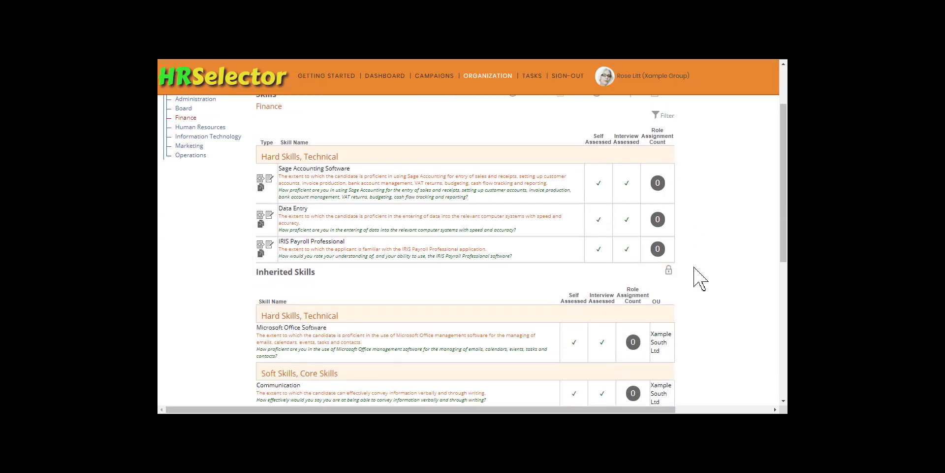
{"action": "scroll", "coordinate": [699, 279], "scroll_direction": "down", "scroll_amount": 1}
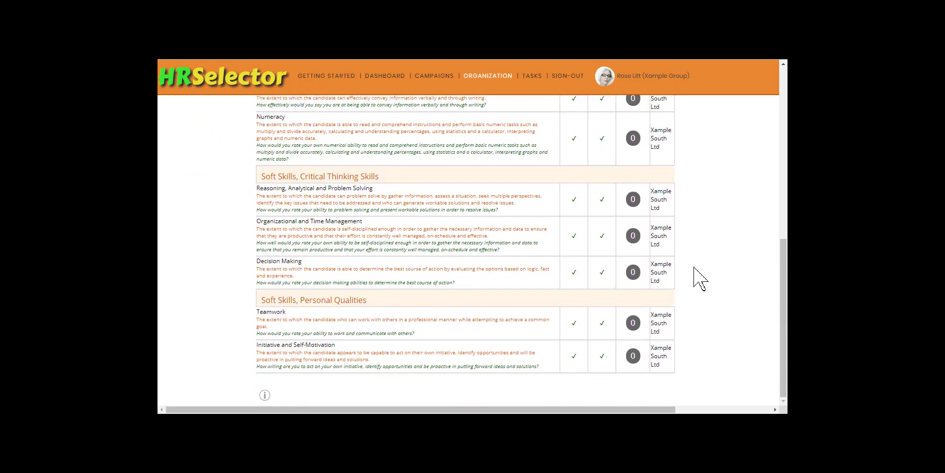
{"action": "scroll", "coordinate": [699, 279], "scroll_direction": "up", "scroll_amount": 10}
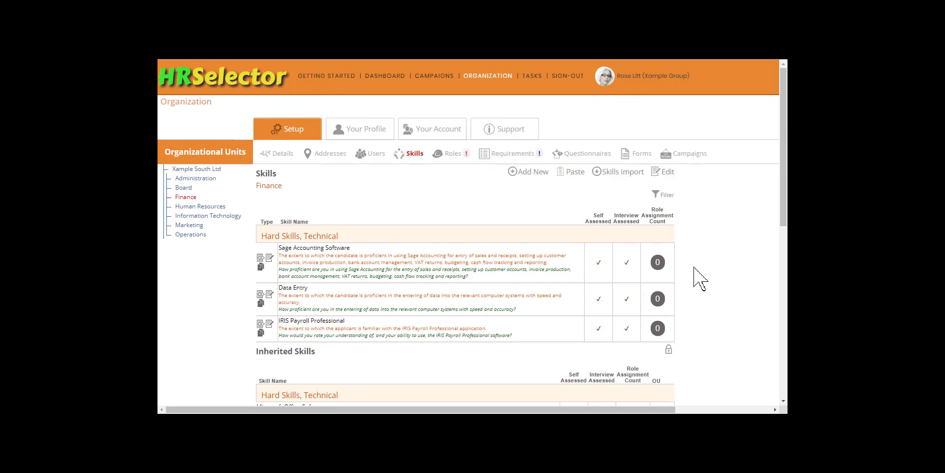